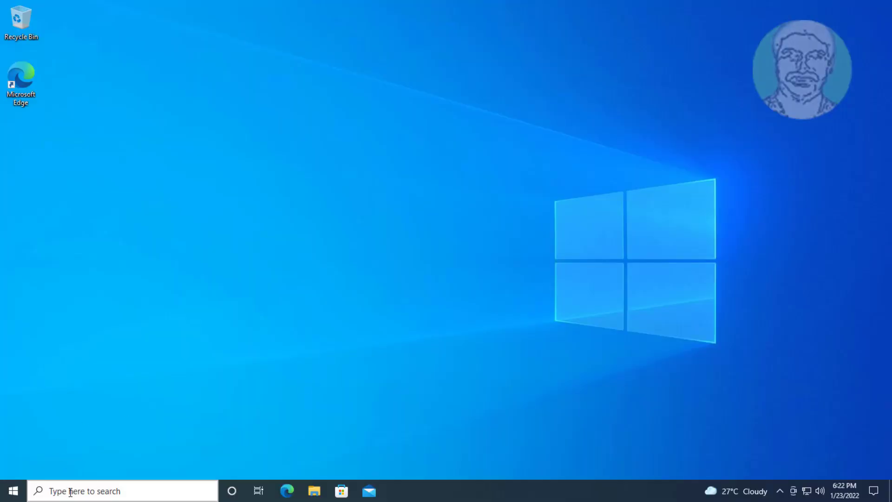
# Step: Search Windows for cmd, run Command Prompt as administrator and allow it to make changes to the device
pyautogui.click(70, 491)
pyautogui.write('cmd')
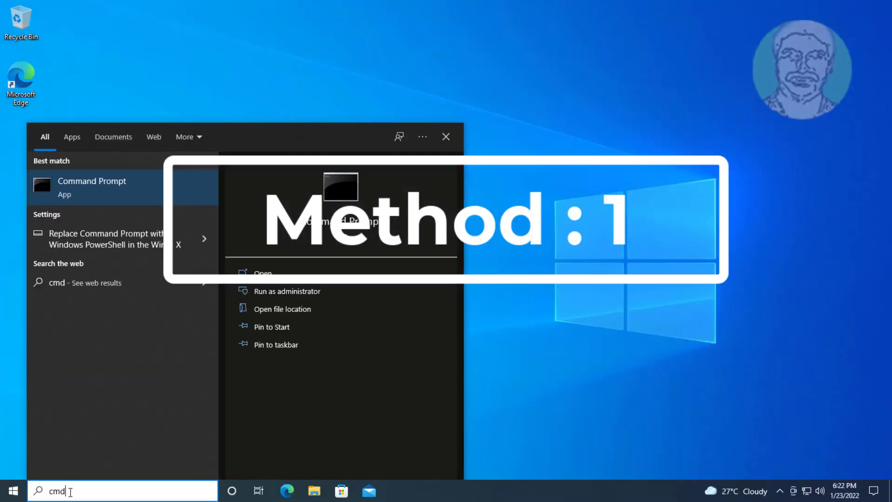
pyautogui.rightClick(103, 192)
pyautogui.press('Escape')
pyautogui.hotkey('ctrl', 'shift', 'Return')
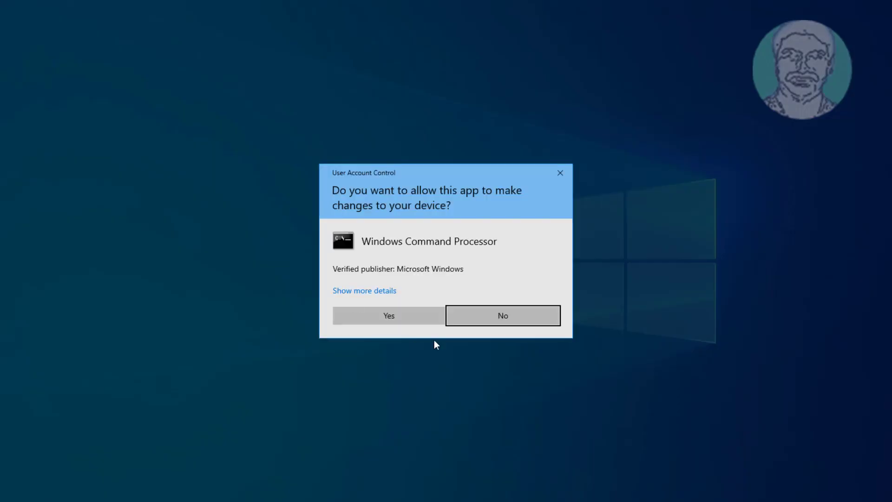
pyautogui.click(385, 319)
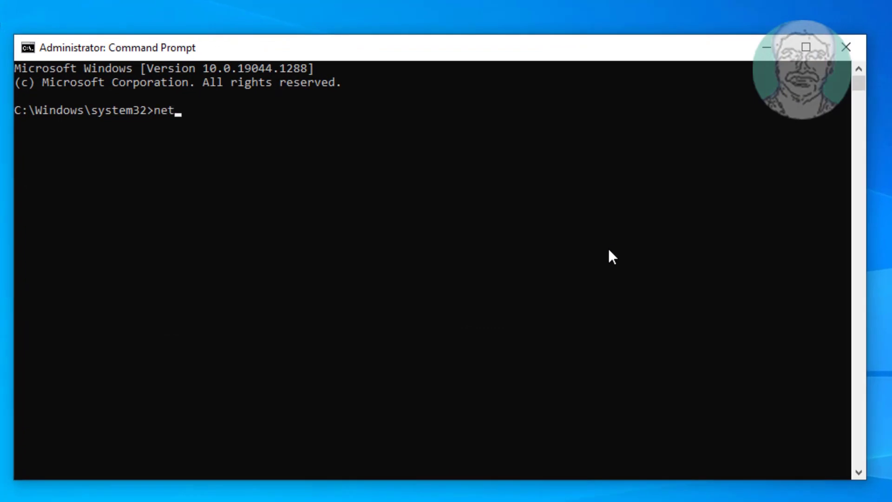
# Step: Enter the command "net localgroup administrator" at the elevated prompt
pyautogui.write('net localgroup')
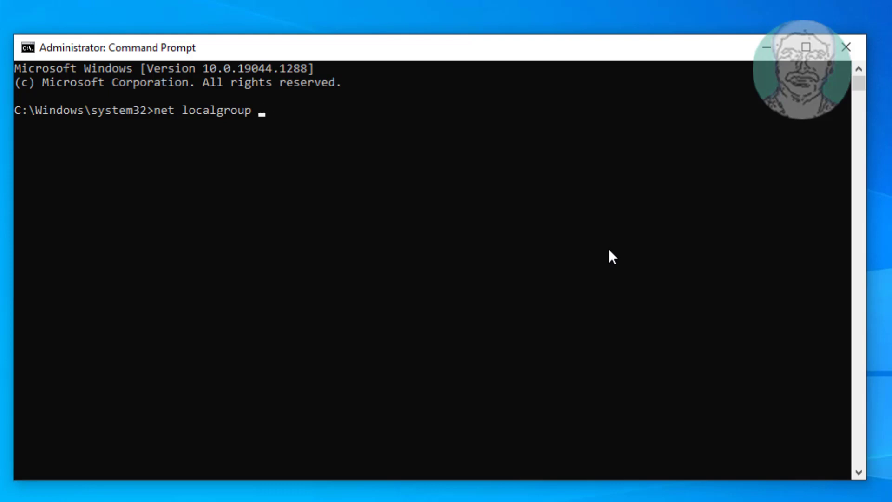
pyautogui.write(' administrator')
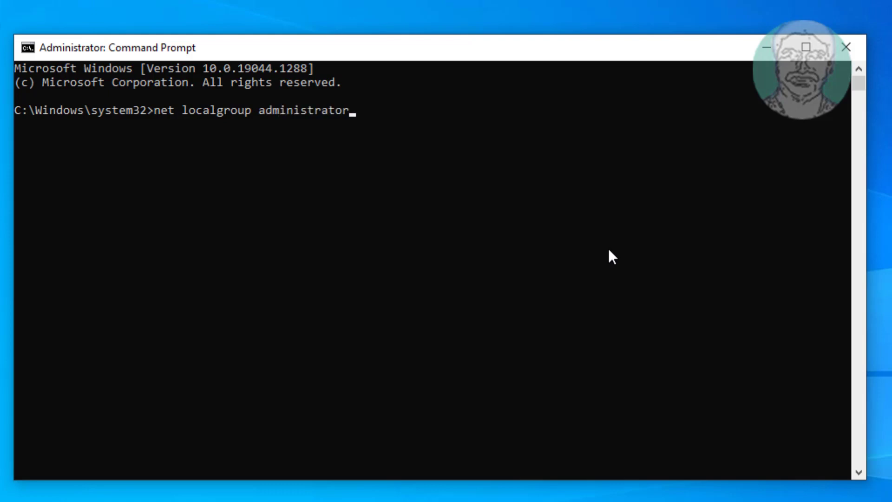
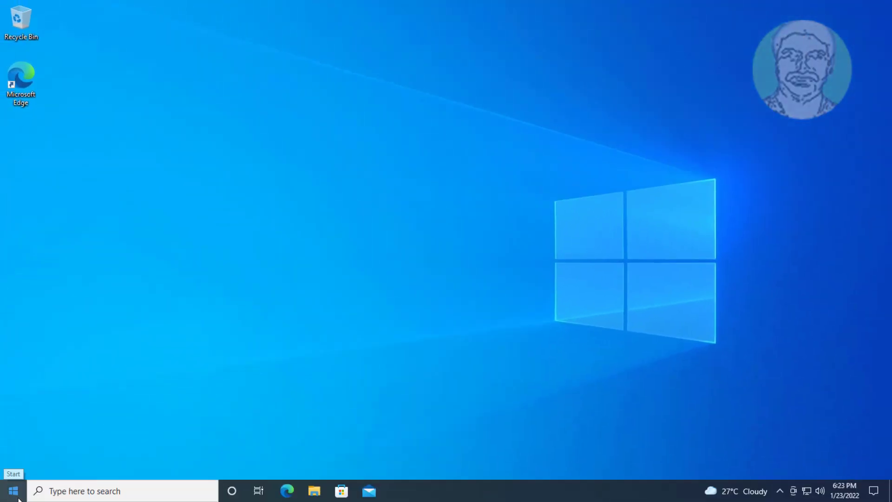
# Step: Restart the computer
pyautogui.click(14, 491)
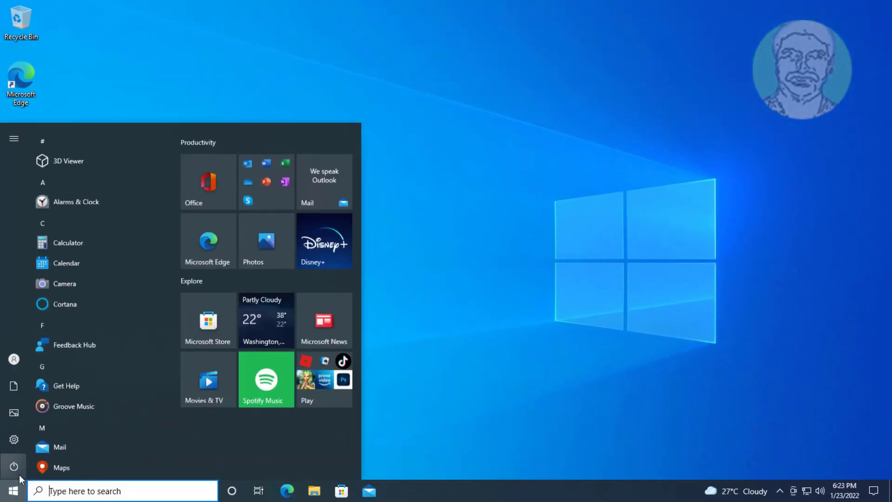
pyautogui.click(18, 466)
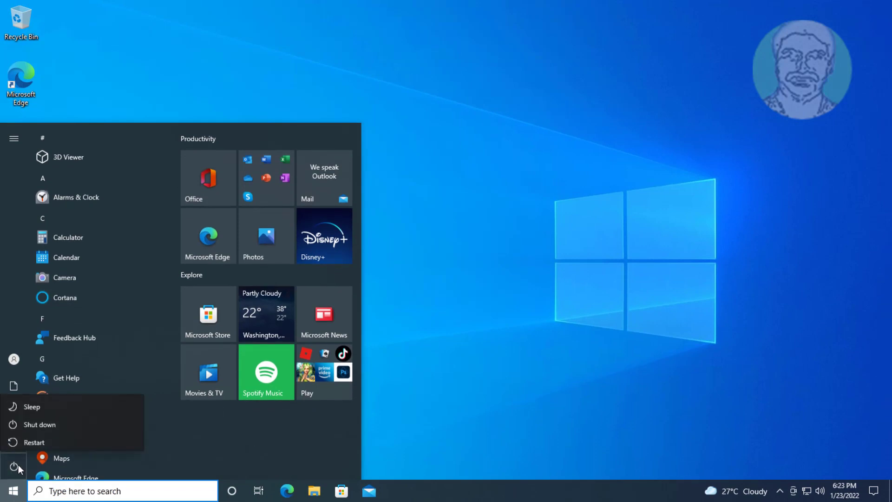
pyautogui.click(43, 439)
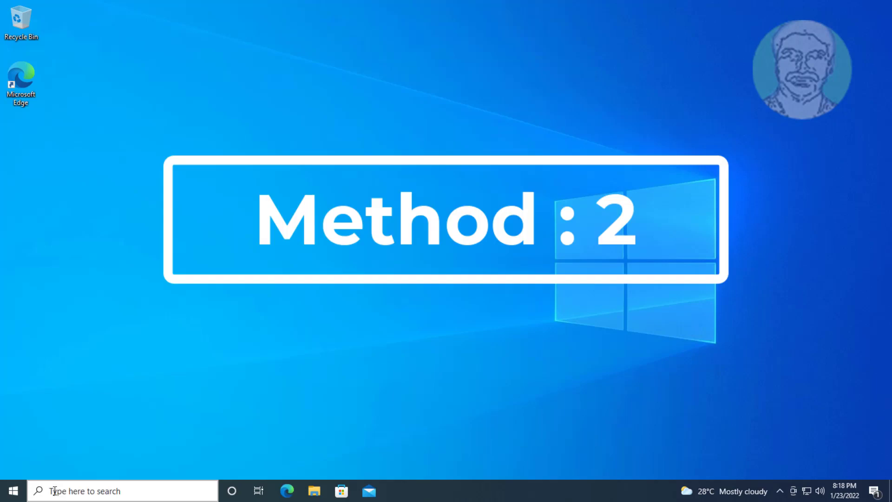
# Step: Search Windows for mmsys.cpl and open that control panel item
pyautogui.click(54, 491)
pyautogui.write('mmsys.cpl')
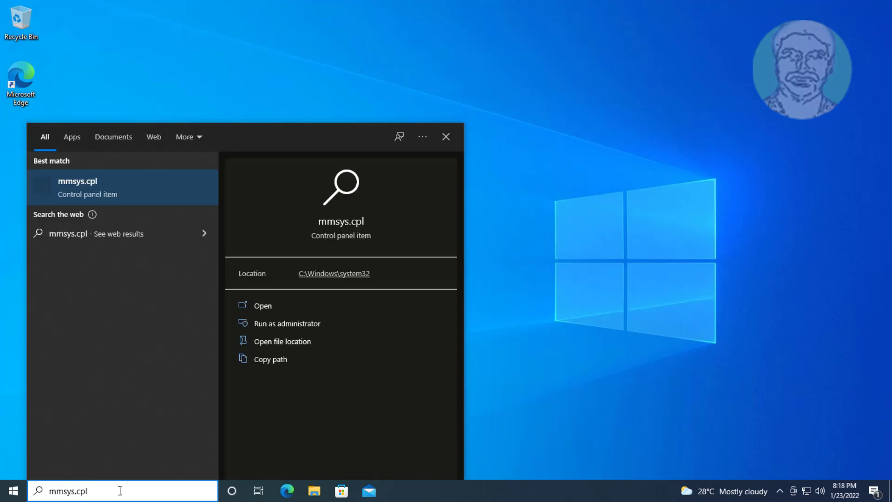
pyautogui.click(77, 187)
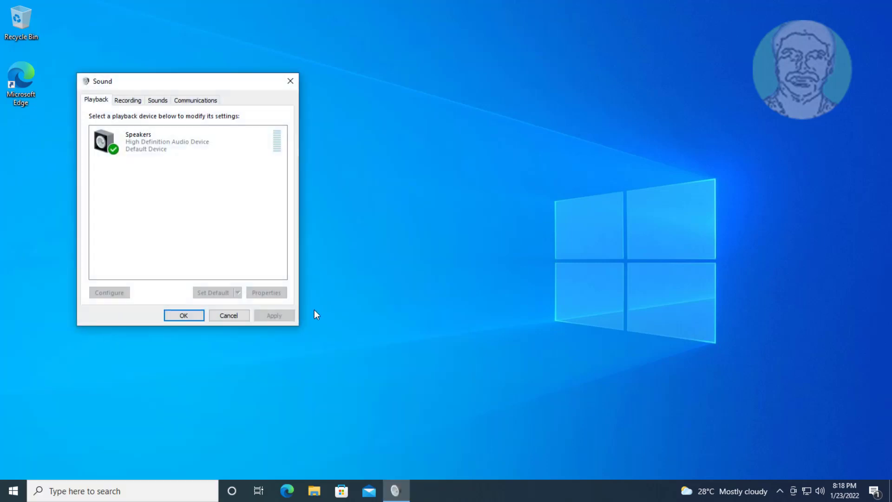
# Step: Open the properties of the Speakers playback device and set its device usage to "Use this device (enable)"
pyautogui.click(133, 146)
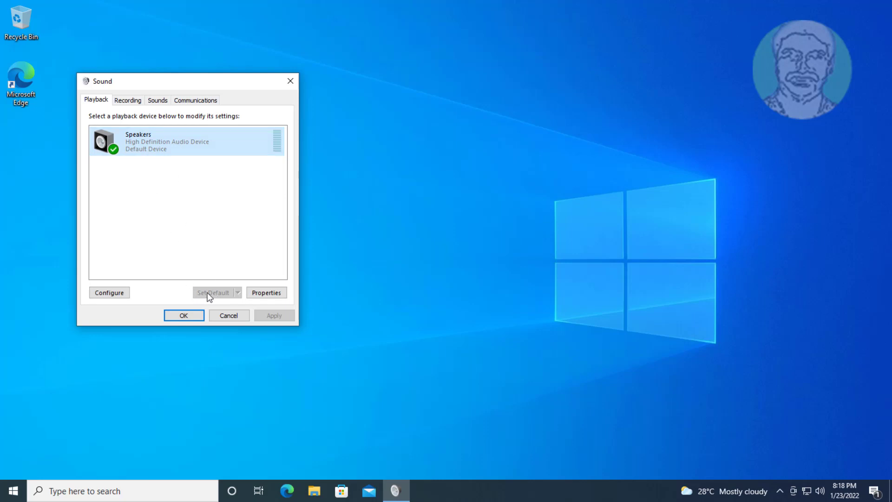
pyautogui.click(260, 294)
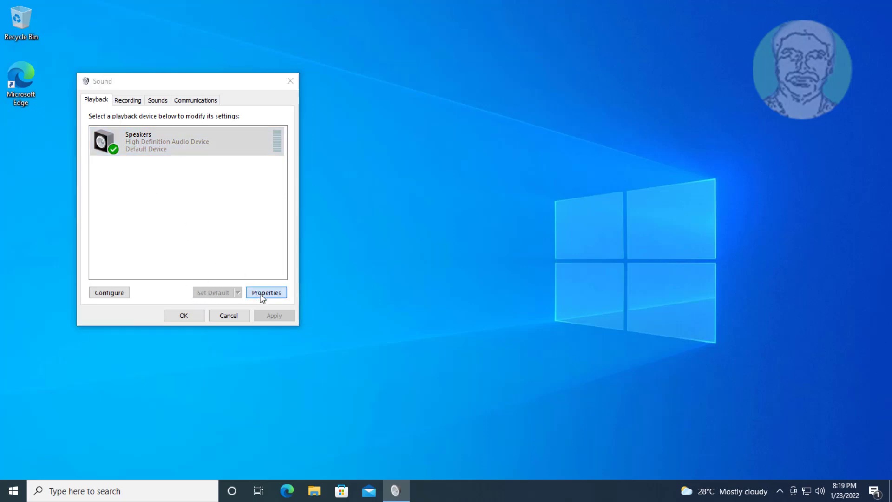
pyautogui.click(234, 337)
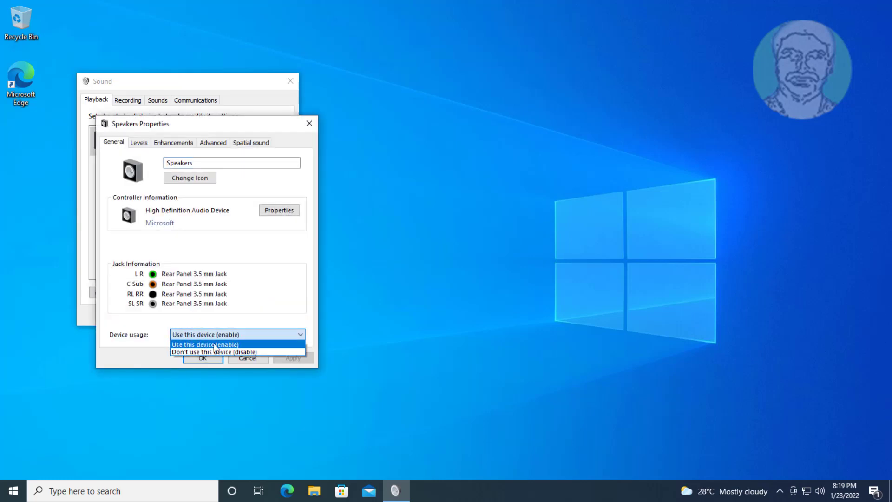
pyautogui.click(216, 345)
# Step: Disable all enhancements for the Speakers, apply the change and close both sound dialogs with OK
pyautogui.click(173, 142)
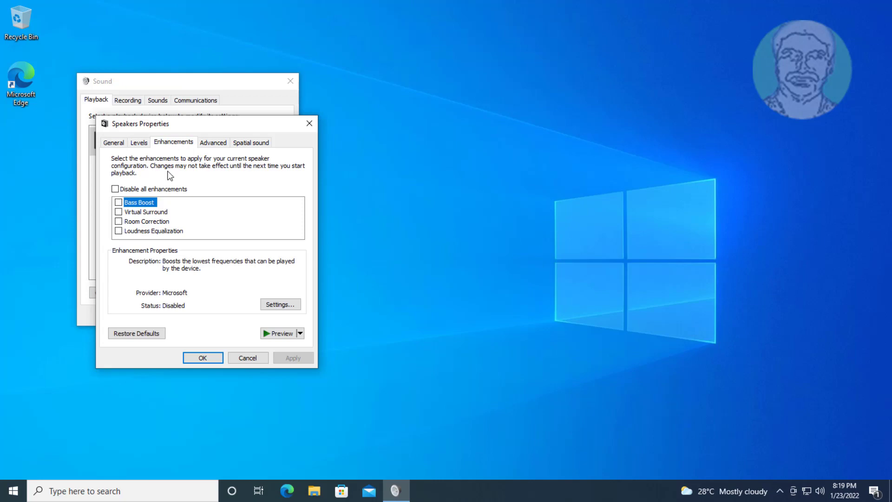
pyautogui.click(124, 189)
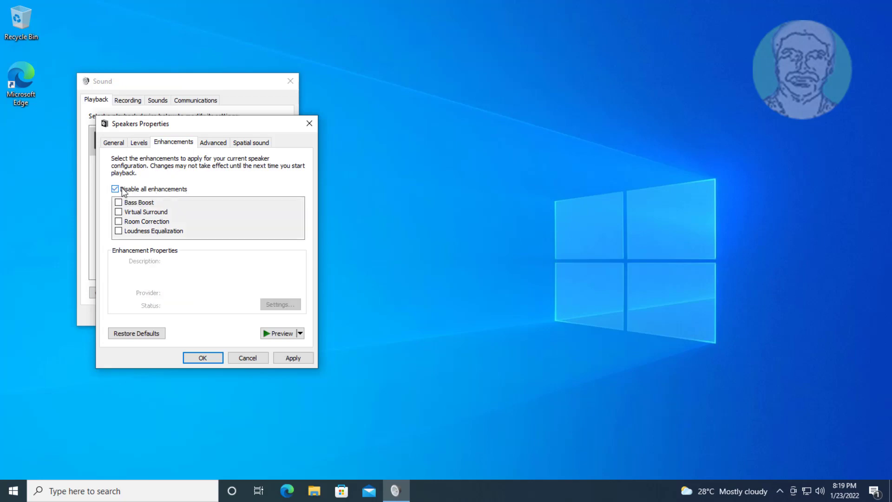
pyautogui.click(297, 360)
pyautogui.click(203, 358)
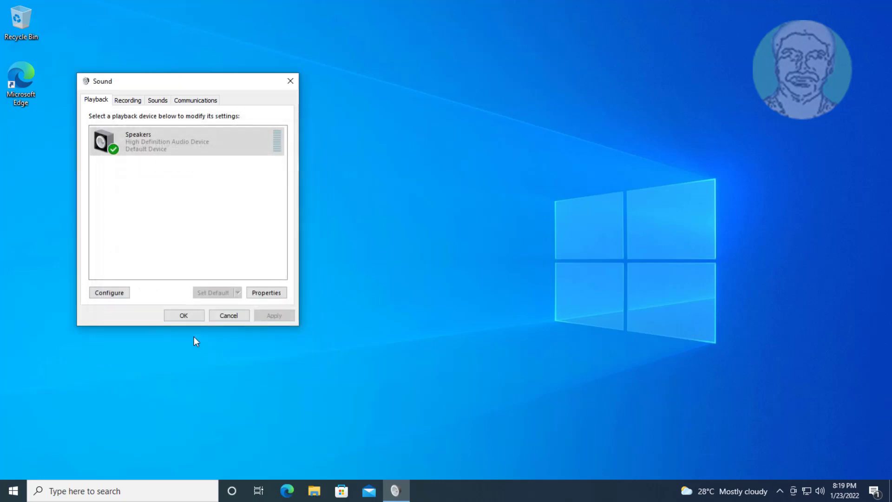
pyautogui.click(185, 317)
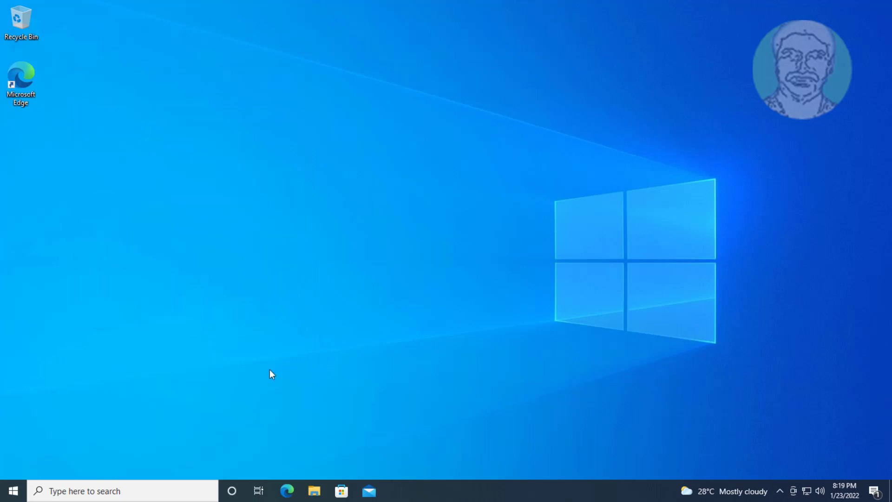
# Step: Search Windows for device manager and open Device Manager
pyautogui.click(83, 491)
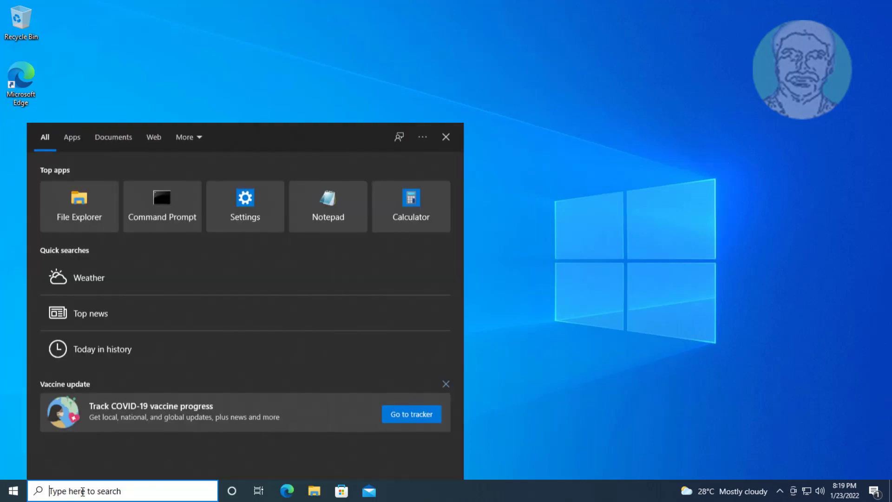
pyautogui.write('device ')
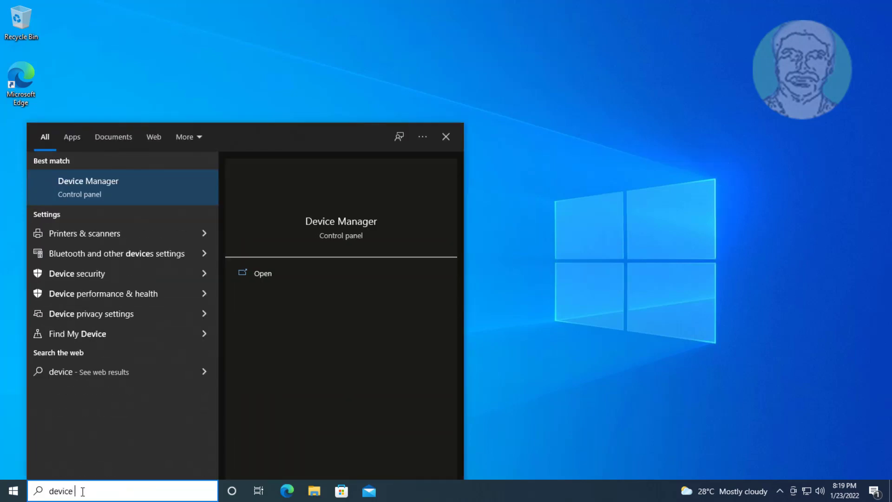
pyautogui.write('manager')
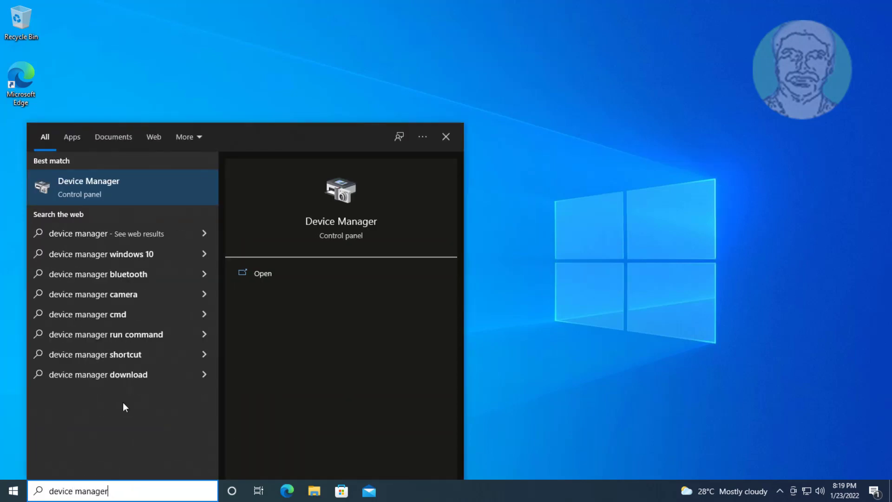
pyautogui.click(117, 191)
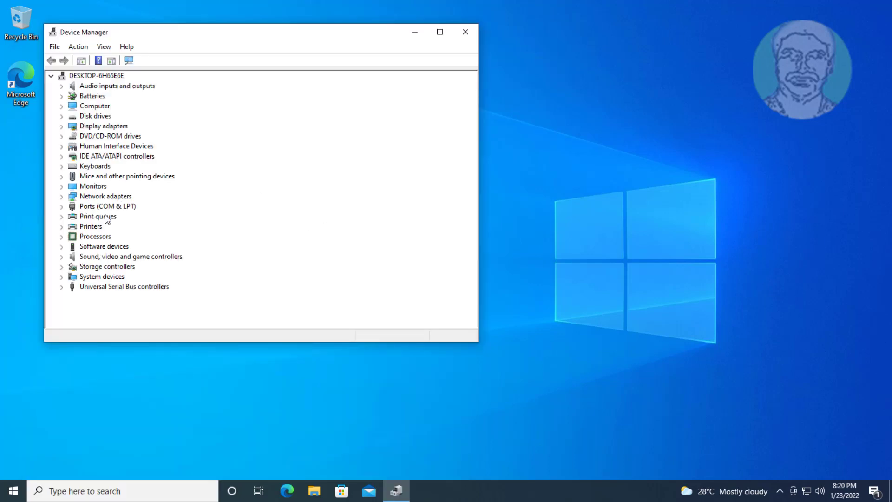
# Step: Update the driver of High Definition Audio Device under Sound, video and game controllers, searching automatically for drivers
pyautogui.click(113, 258)
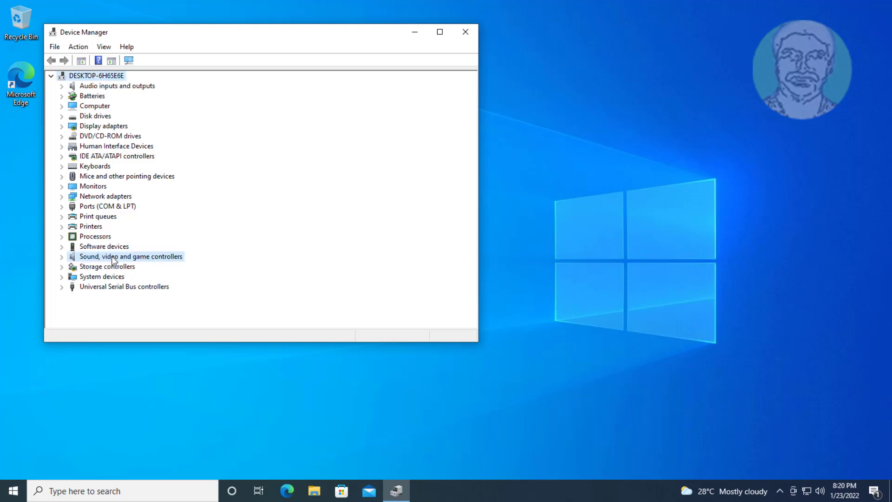
pyautogui.click(64, 256)
pyautogui.click(156, 266)
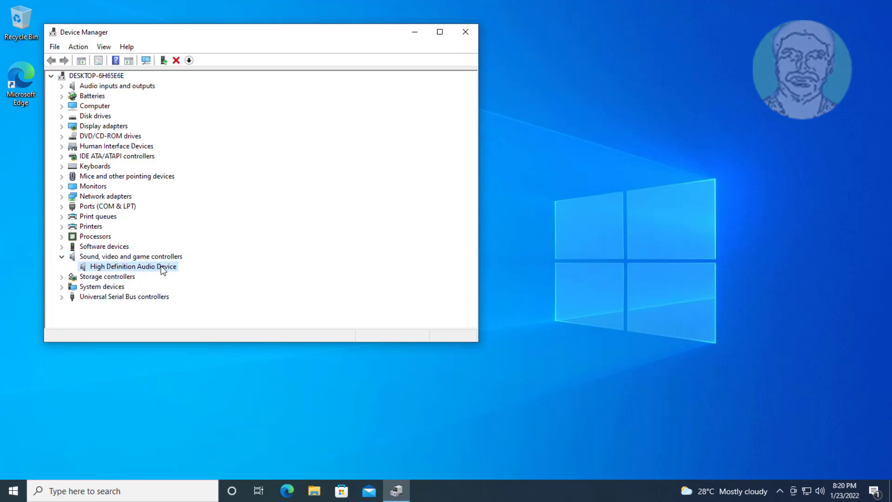
pyautogui.rightClick(162, 268)
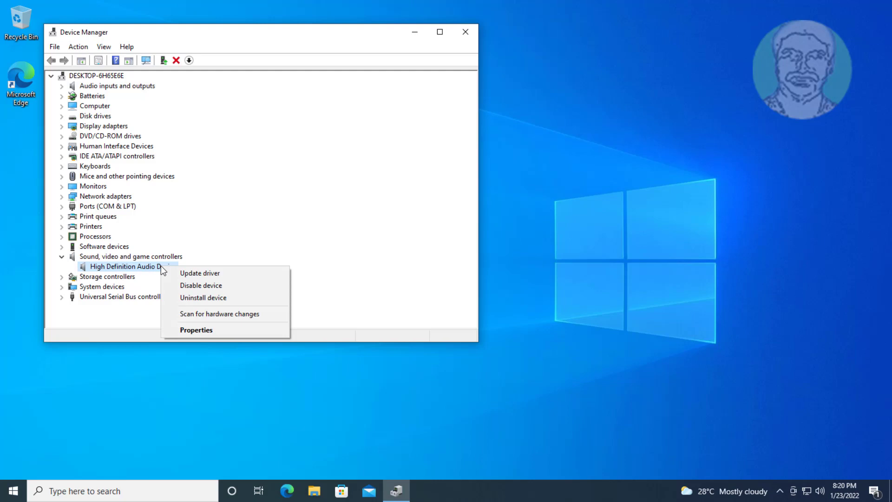
pyautogui.click(216, 272)
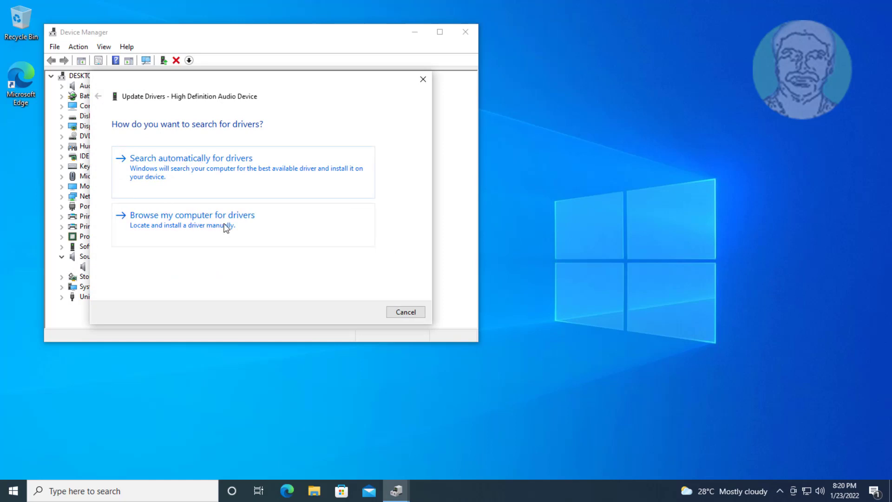
pyautogui.click(213, 165)
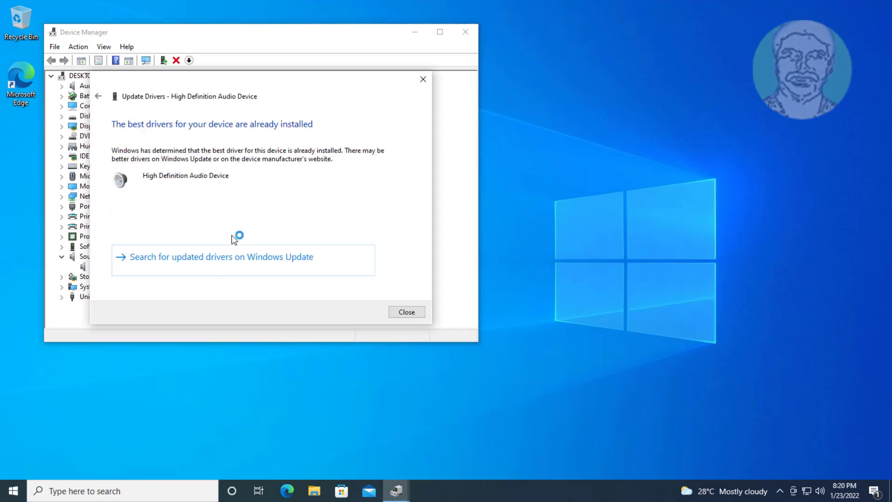
# Step: Look for updated drivers on Windows Update, and close the Settings and Device Manager windows
pyautogui.click(206, 260)
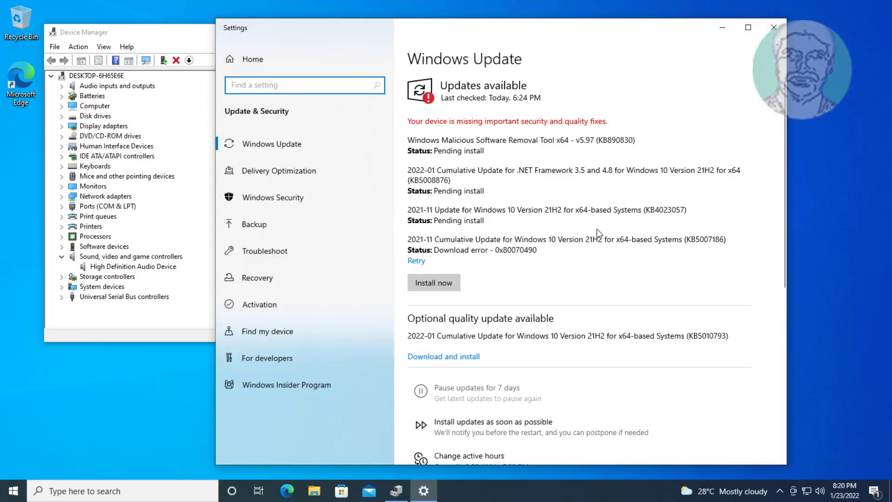
pyautogui.click(774, 27)
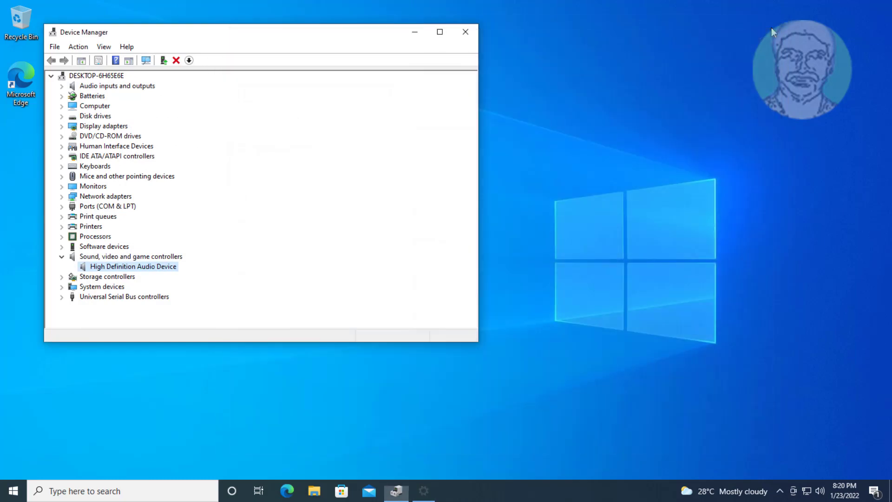
pyautogui.click(470, 35)
# Step: Open Device Manager again through a Windows search for device manager
pyautogui.click(89, 491)
pyautogui.write('d')
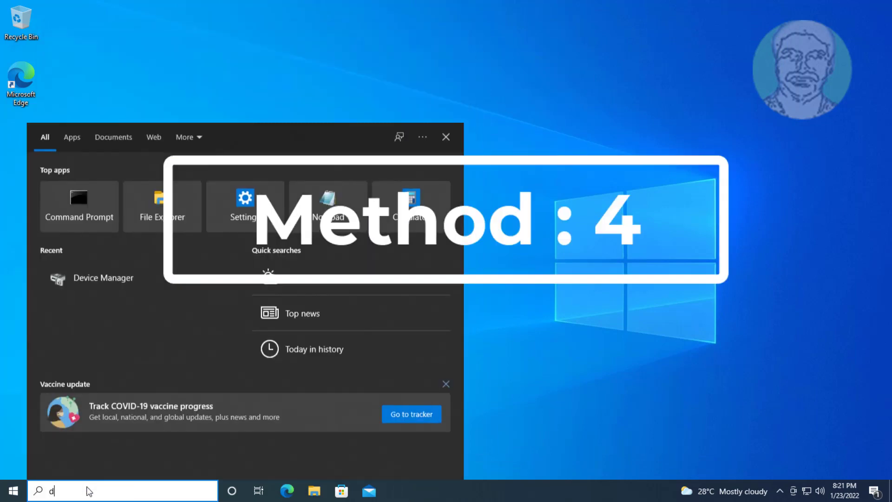
pyautogui.write('evice m')
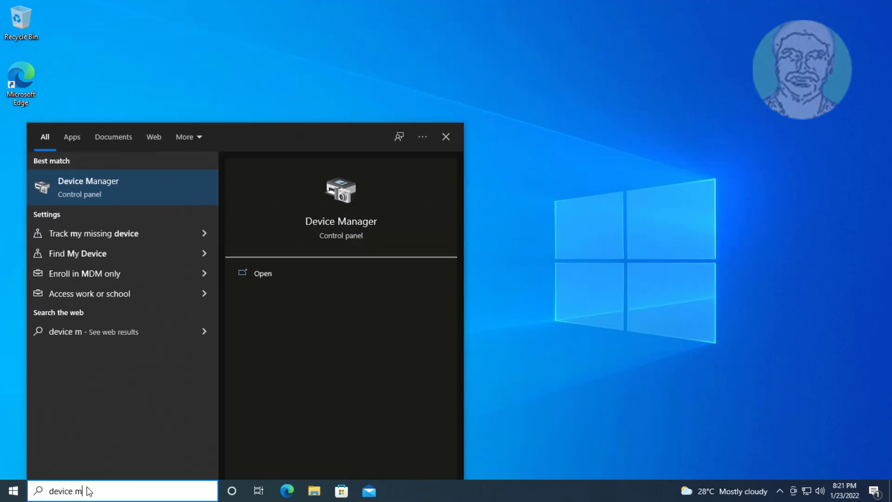
pyautogui.write('anager')
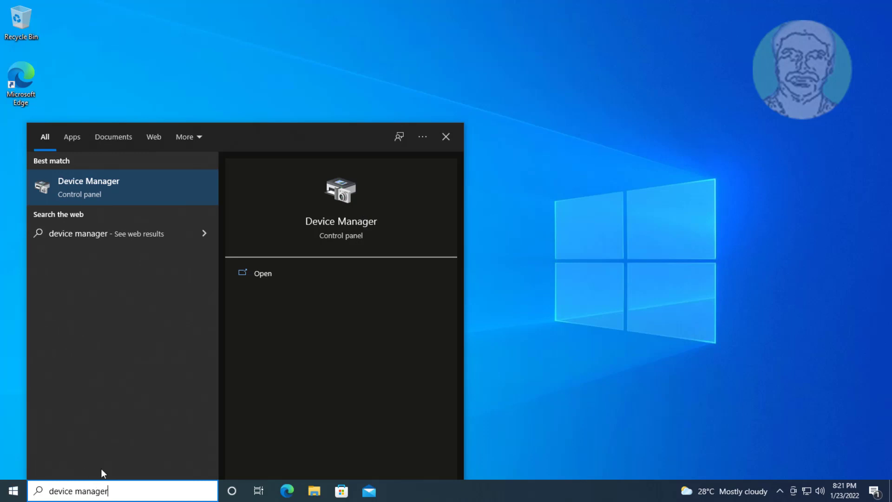
pyautogui.click(63, 186)
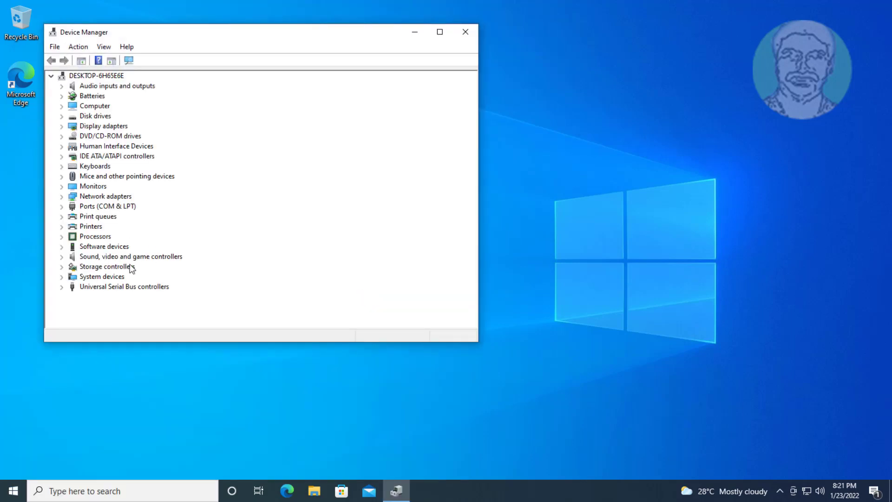
# Step: Start a manual driver update for High Definition Audio Device under Sound, video and game controllers, choosing from the drivers available on the computer
pyautogui.click(139, 256)
pyautogui.doubleClick(138, 256)
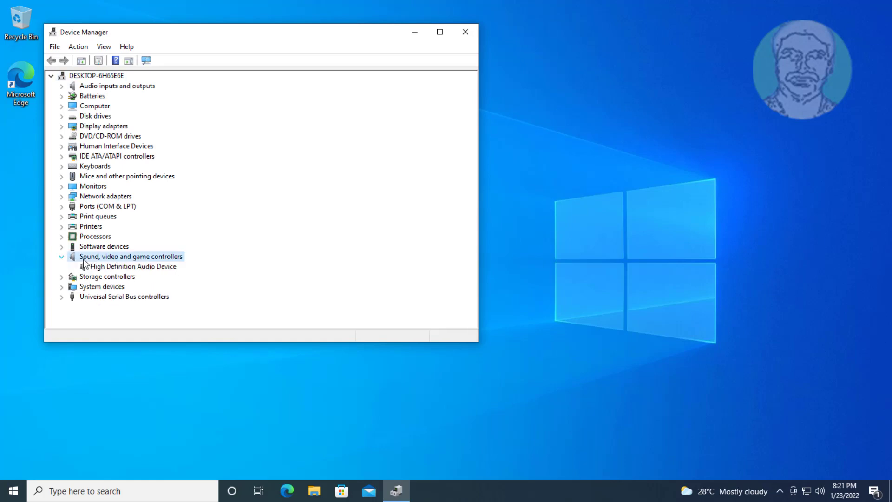
pyautogui.click(161, 266)
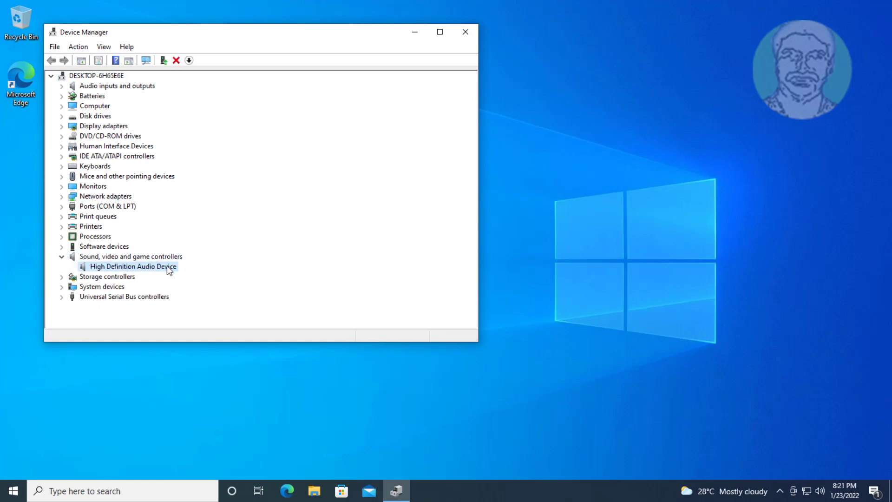
pyautogui.rightClick(167, 266)
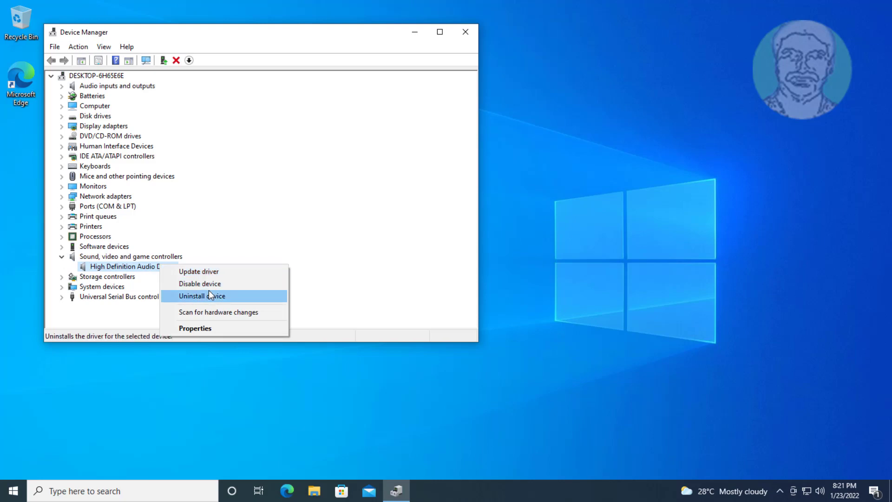
pyautogui.click(208, 273)
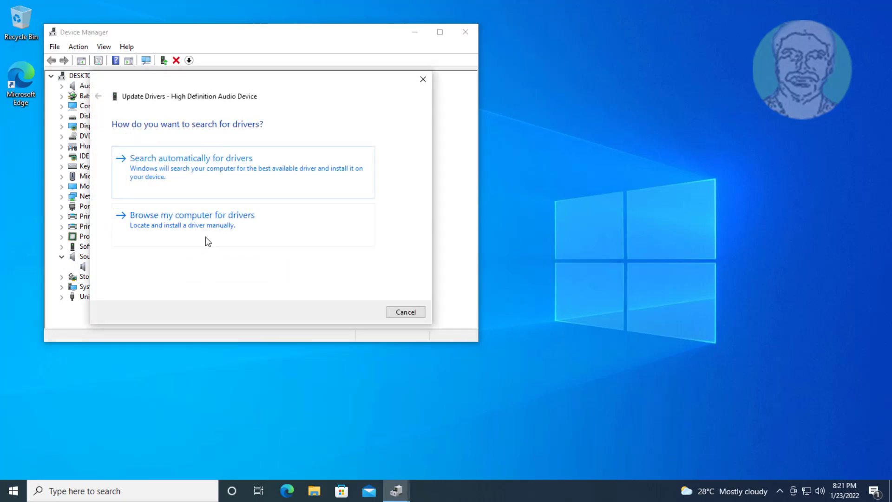
pyautogui.click(157, 223)
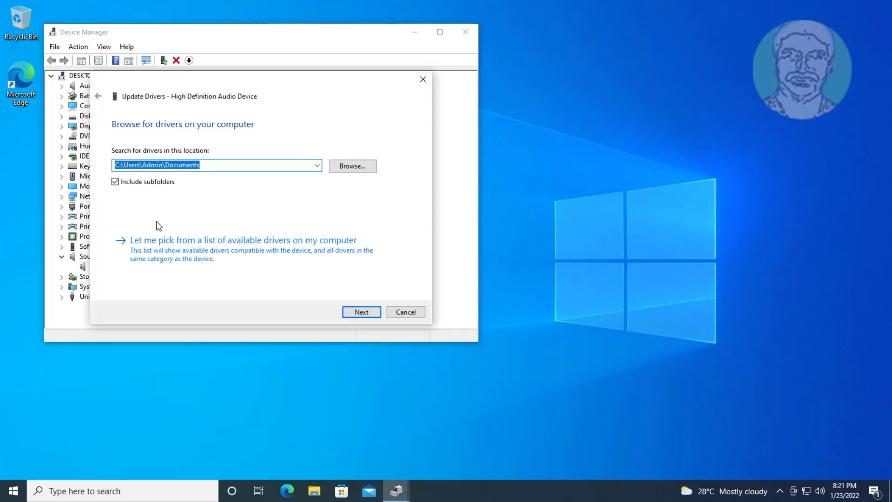
pyautogui.click(272, 250)
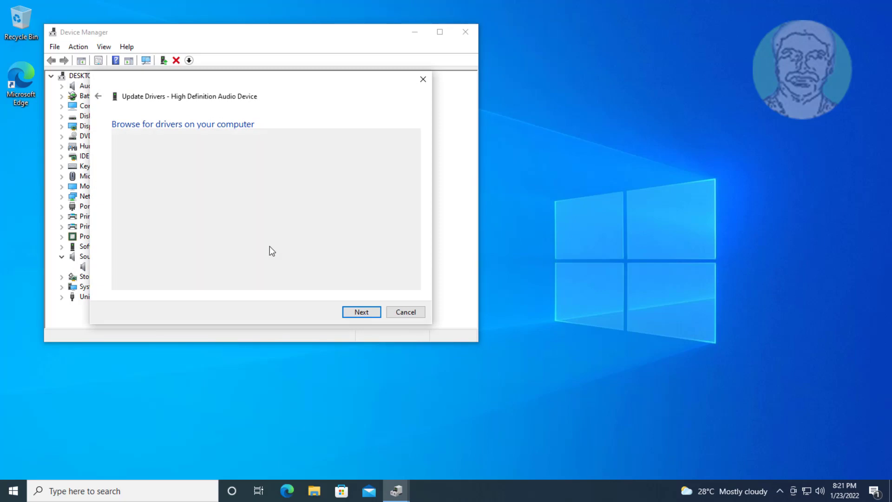
# Step: Install the compatible High Definition Audio Device driver model, and close the update wizard and Device Manager
pyautogui.click(167, 217)
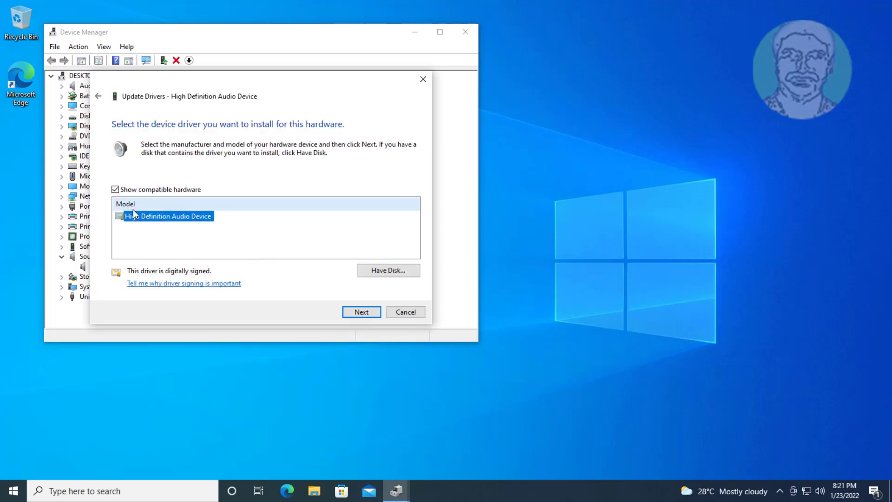
pyautogui.click(352, 312)
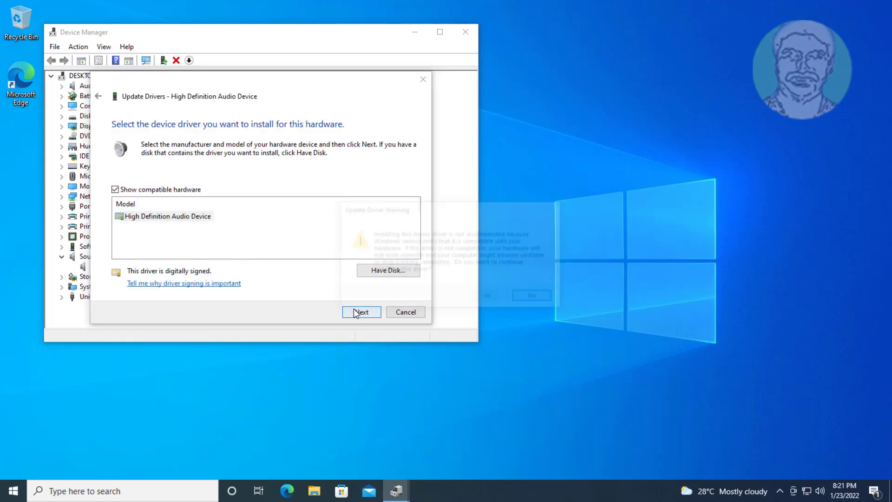
pyautogui.click(488, 298)
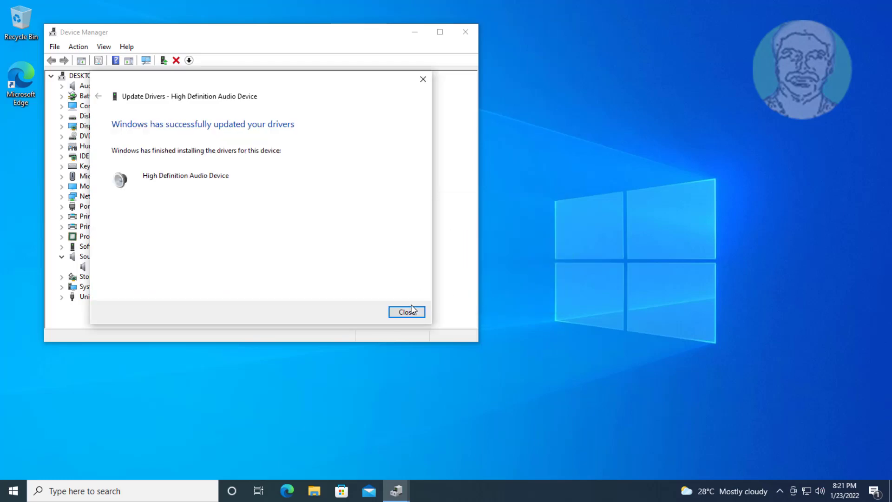
pyautogui.click(409, 311)
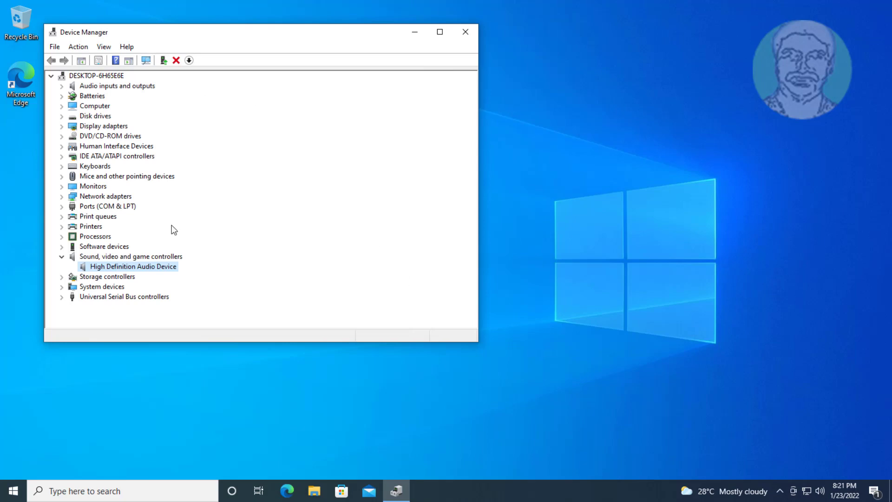
pyautogui.click(465, 31)
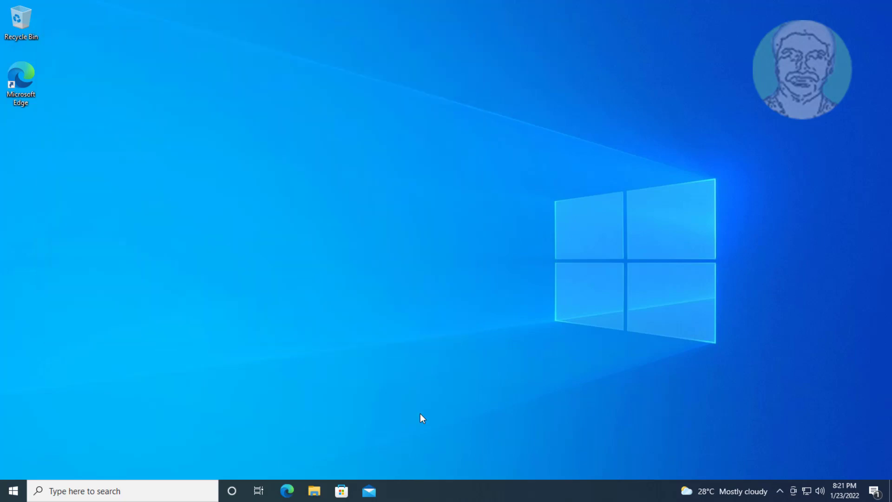
# Step: Search Windows for device manager and open Device Manager again
pyautogui.click(79, 490)
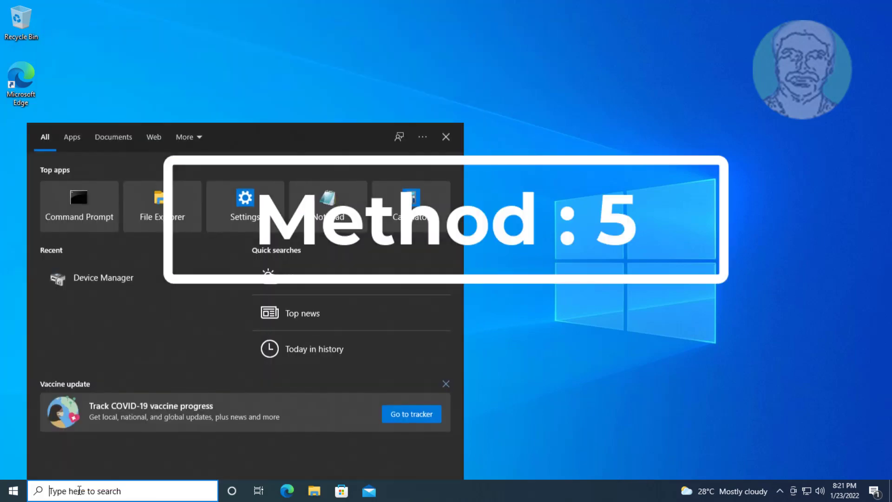
pyautogui.write('device manager')
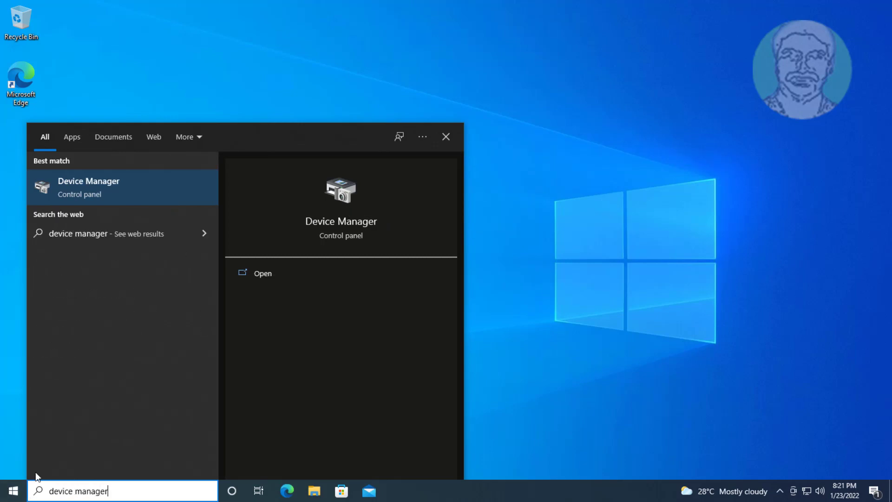
pyautogui.click(111, 187)
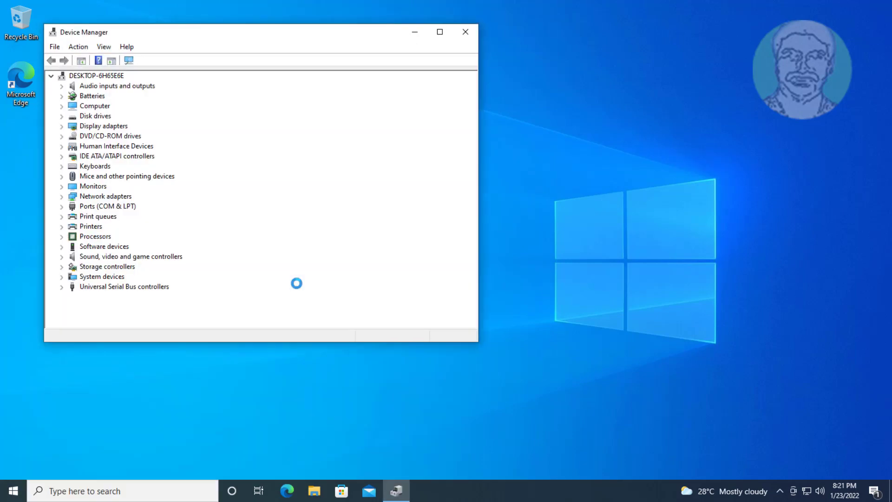
# Step: Uninstall High Definition Audio Device under Sound, video and game controllers, and close Device Manager
pyautogui.click(108, 256)
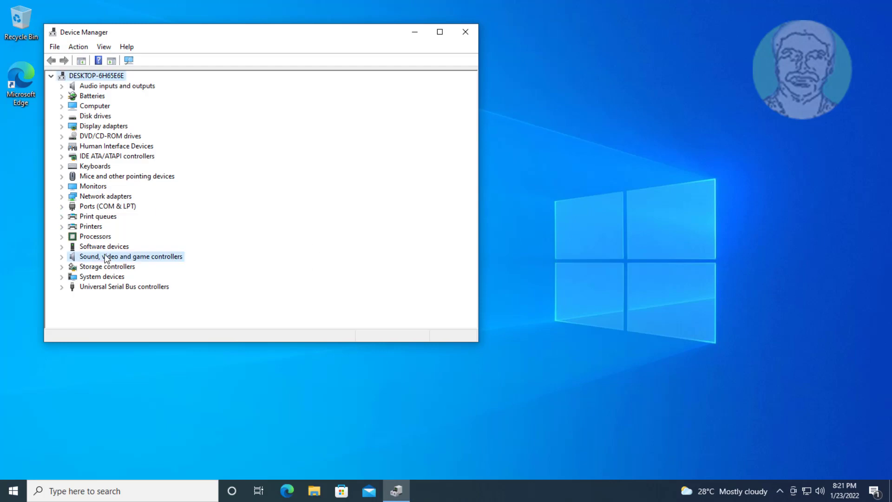
pyautogui.click(68, 257)
pyautogui.click(149, 267)
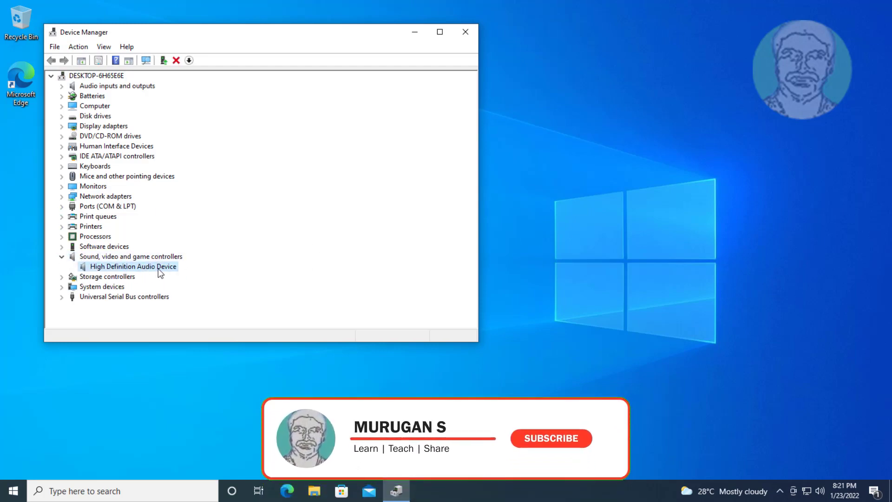
pyautogui.rightClick(158, 268)
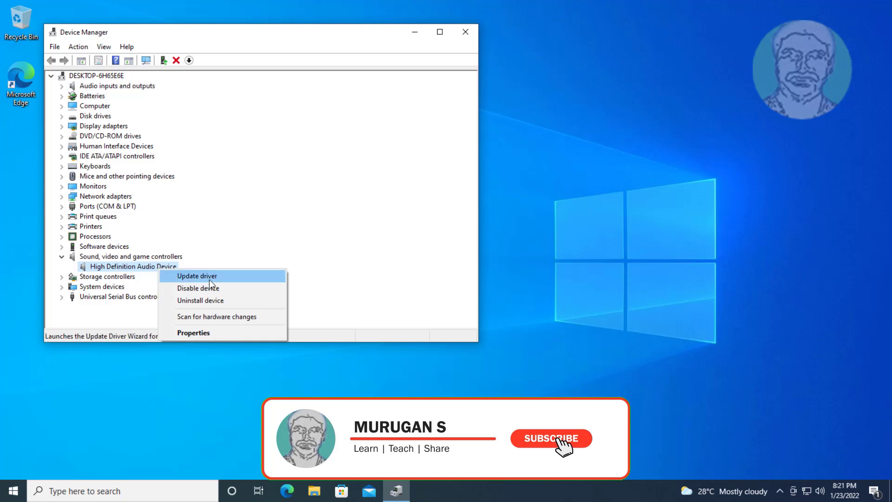
pyautogui.click(206, 301)
pyautogui.click(473, 289)
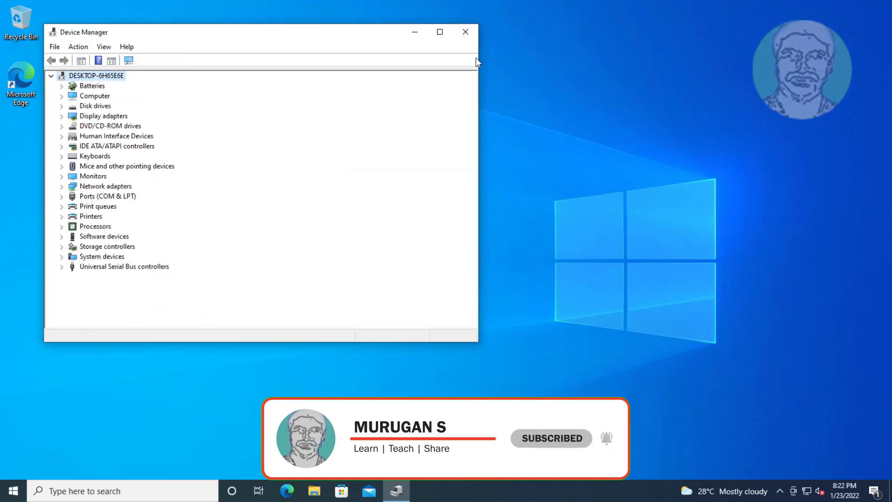
pyautogui.click(466, 32)
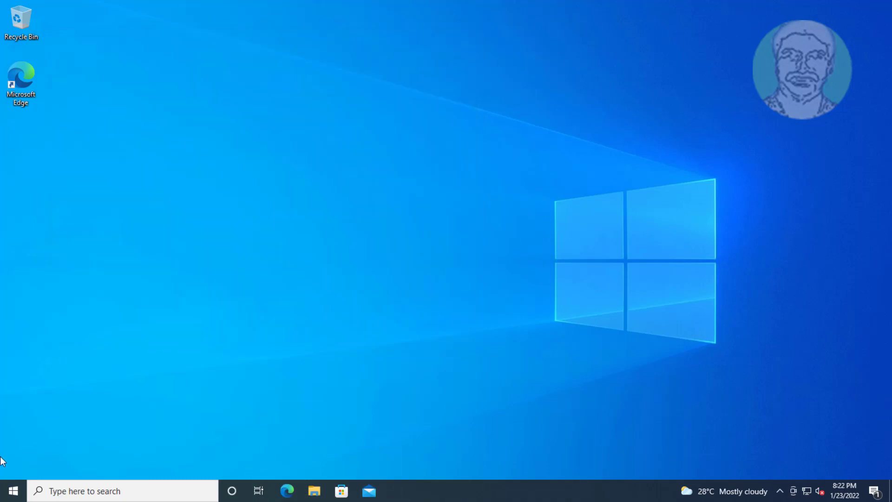
# Step: Restart the computer from the Windows power options
pyautogui.click(13, 490)
pyautogui.click(16, 468)
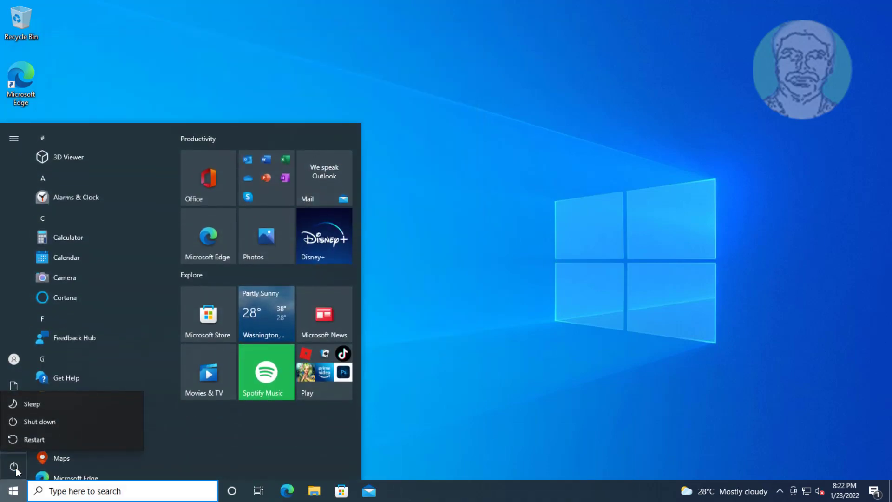
pyautogui.click(37, 441)
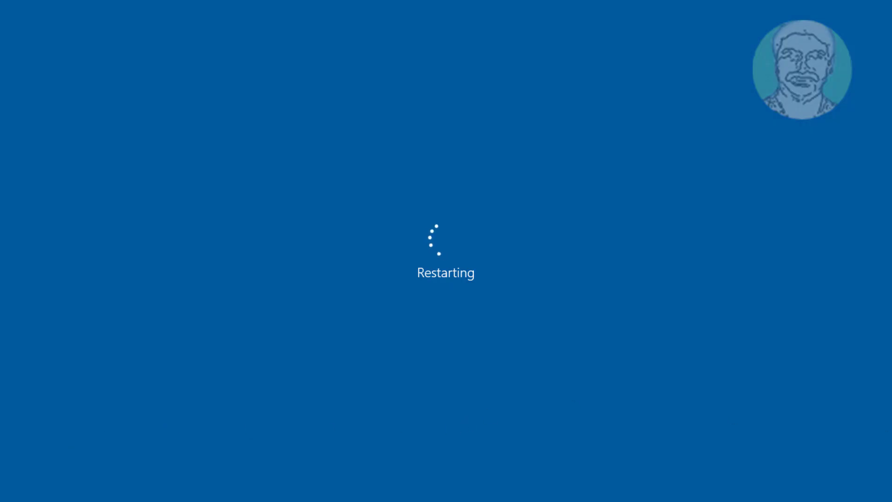